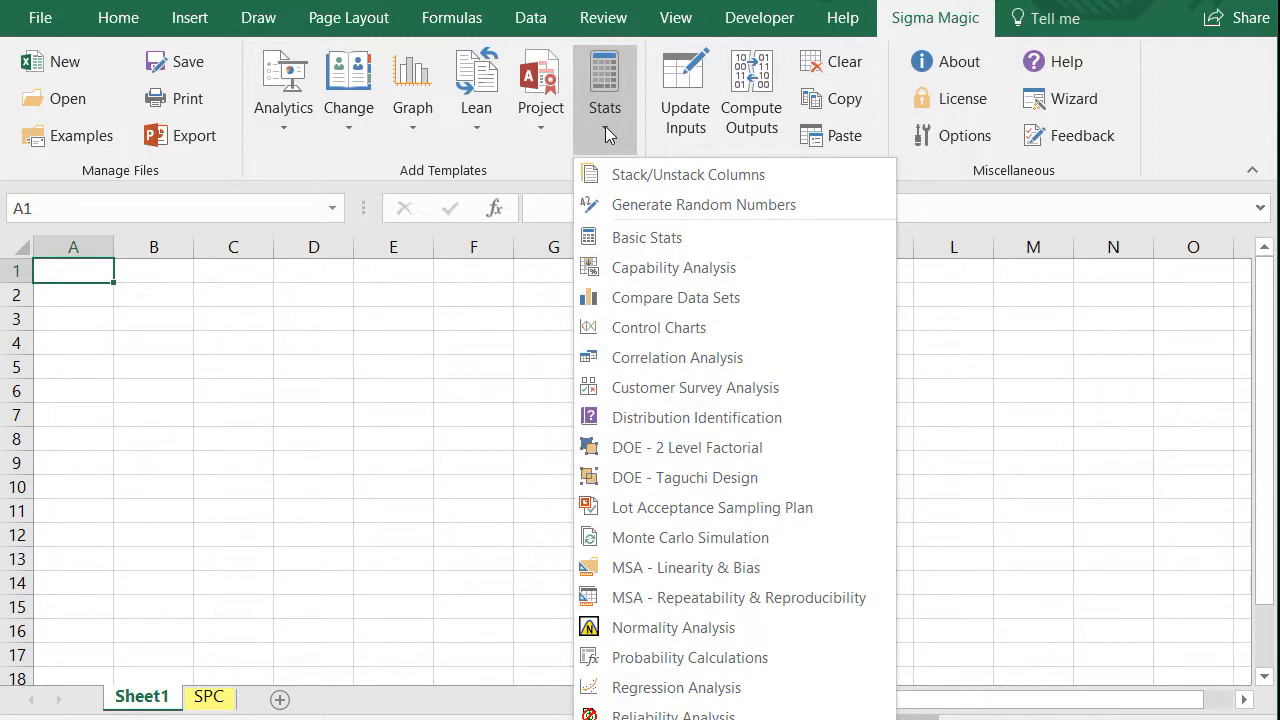
Add a Control Charts template and set its data type to Discrete - Defectives.
{"action": "left_click", "coordinate": [754, 324]}
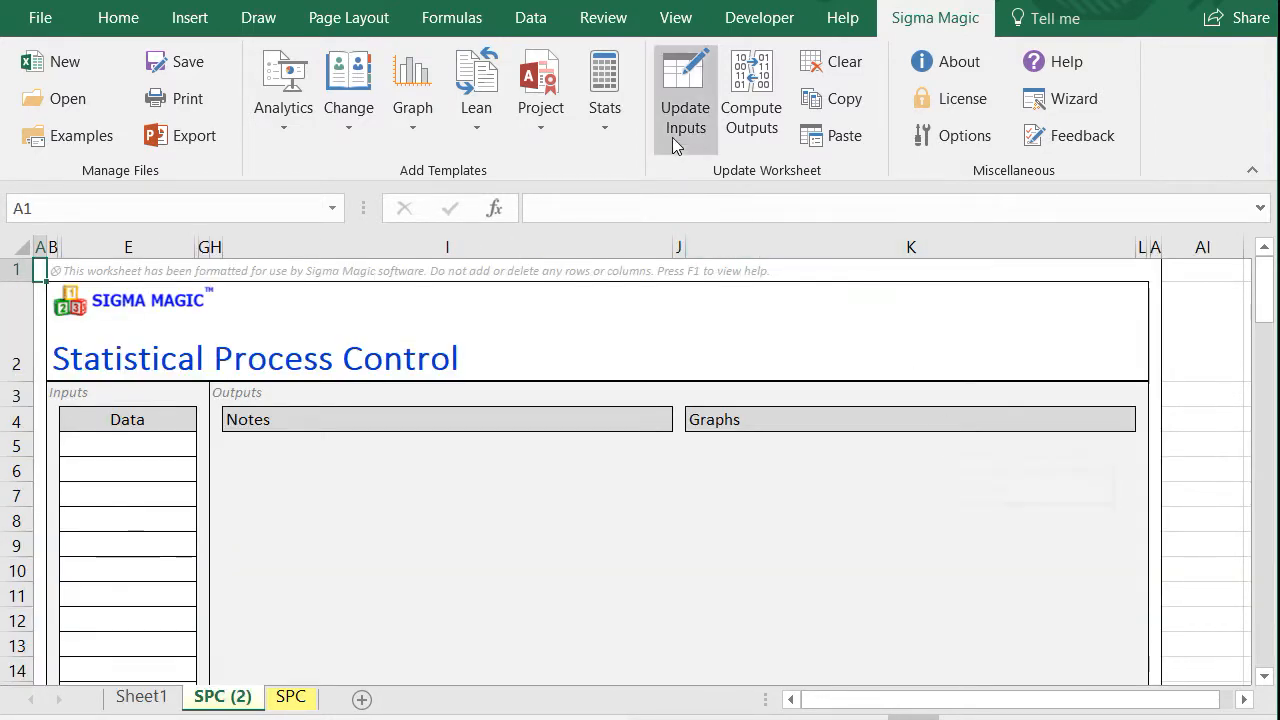
{"action": "left_click", "coordinate": [682, 108]}
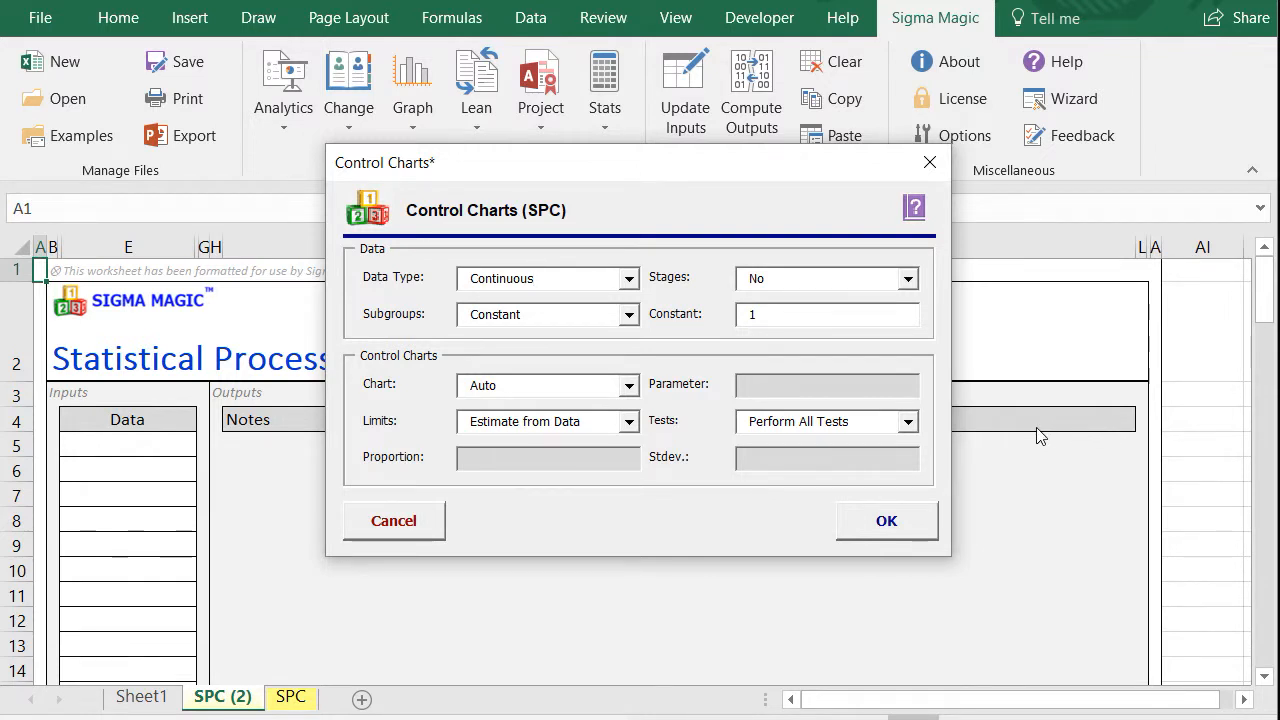
{"action": "left_click", "coordinate": [629, 284]}
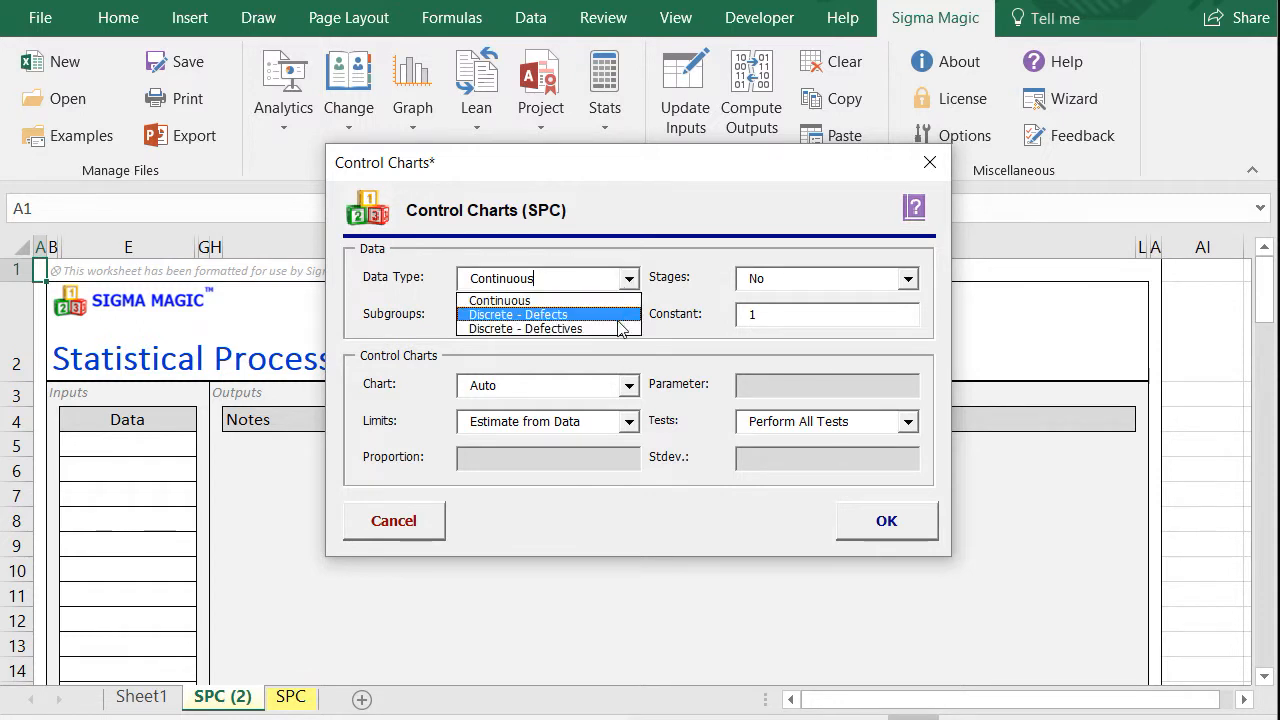
{"action": "left_click", "coordinate": [620, 329]}
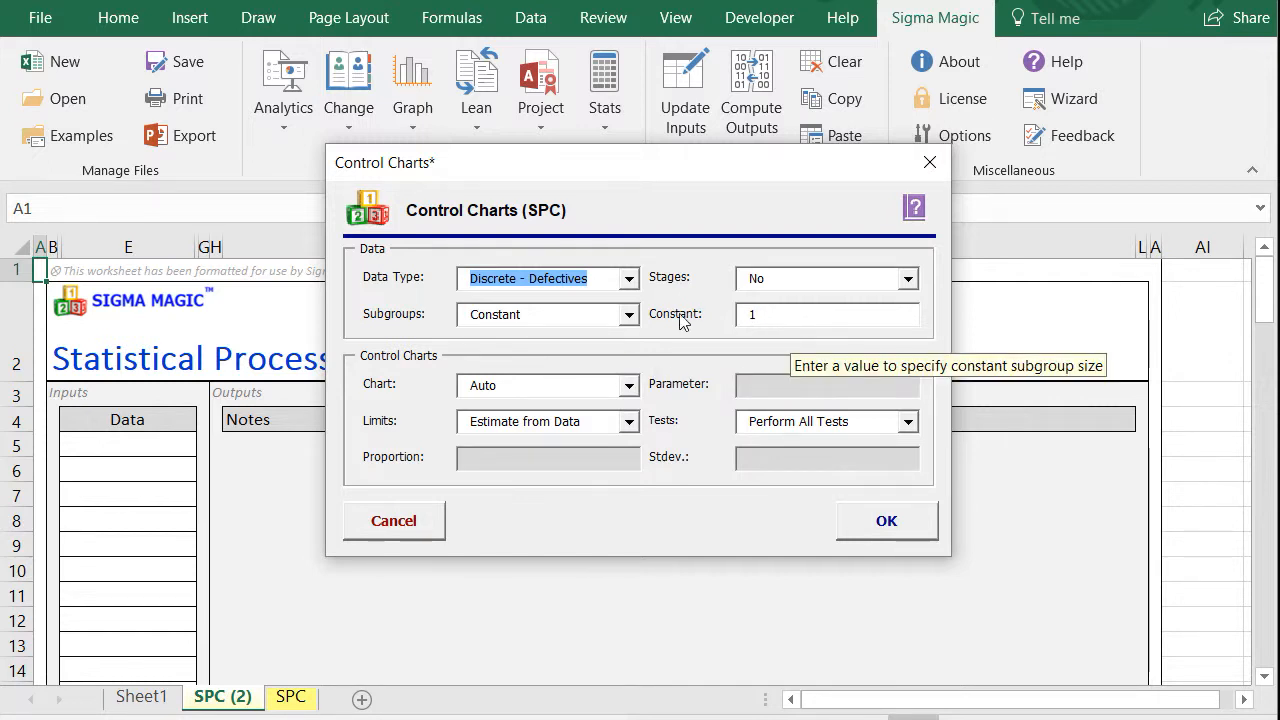
Set the control chart subgroups to Defined on Worksheet, leaving Stages at No.
{"action": "left_click", "coordinate": [629, 316]}
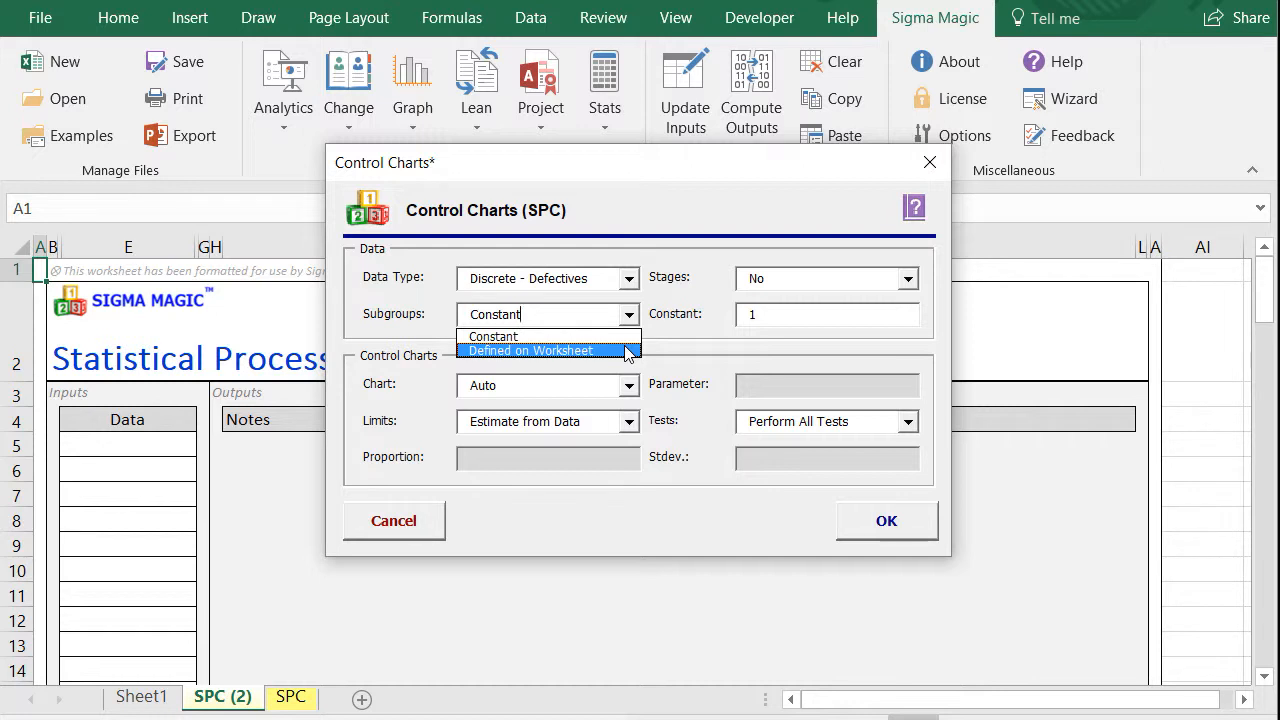
{"action": "left_click", "coordinate": [627, 351]}
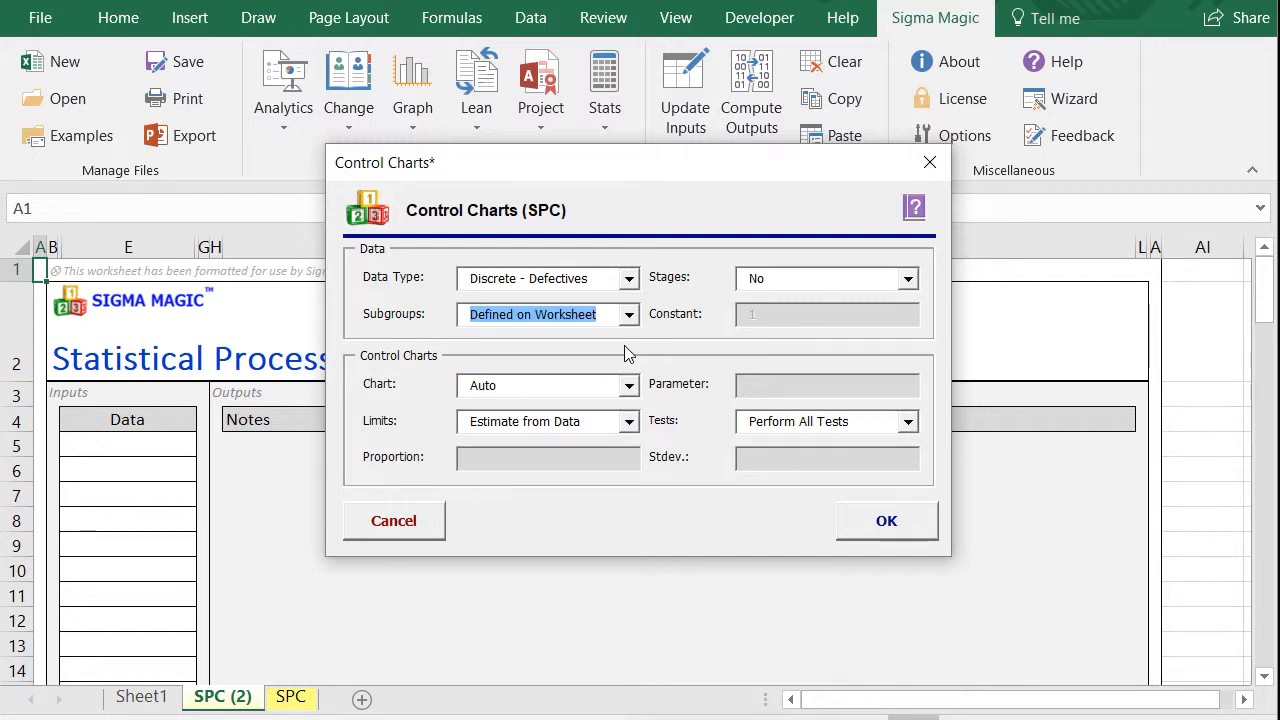
{"action": "left_click", "coordinate": [907, 283]}
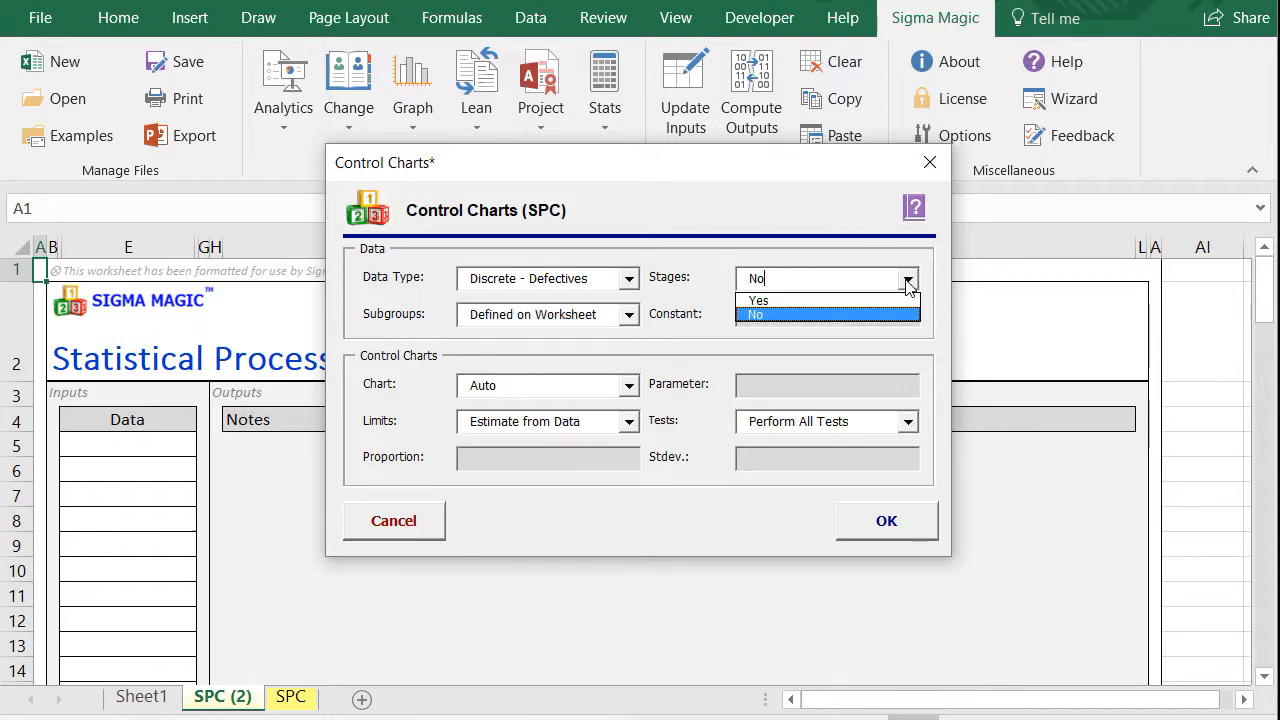
{"action": "left_click", "coordinate": [907, 283]}
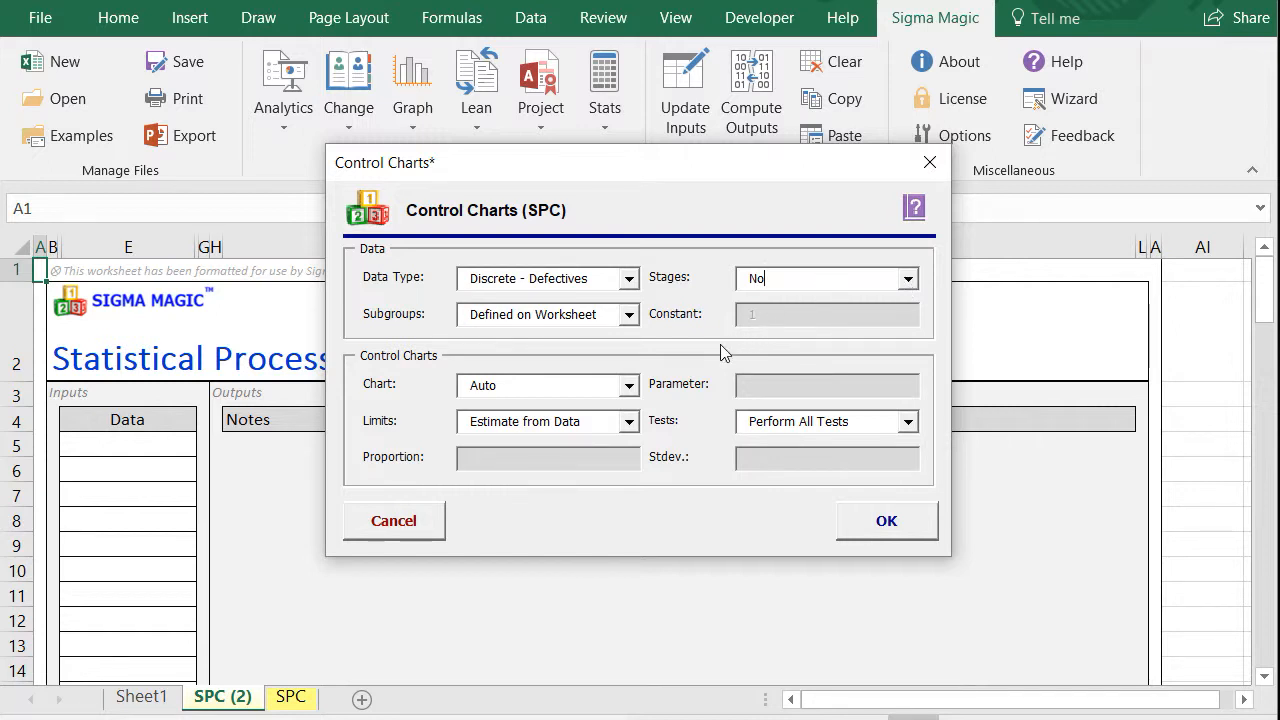
Keep the chart on Auto, limits on Estimate from Data and tests on Perform All Tests, and apply the control chart settings.
{"action": "left_click", "coordinate": [629, 387]}
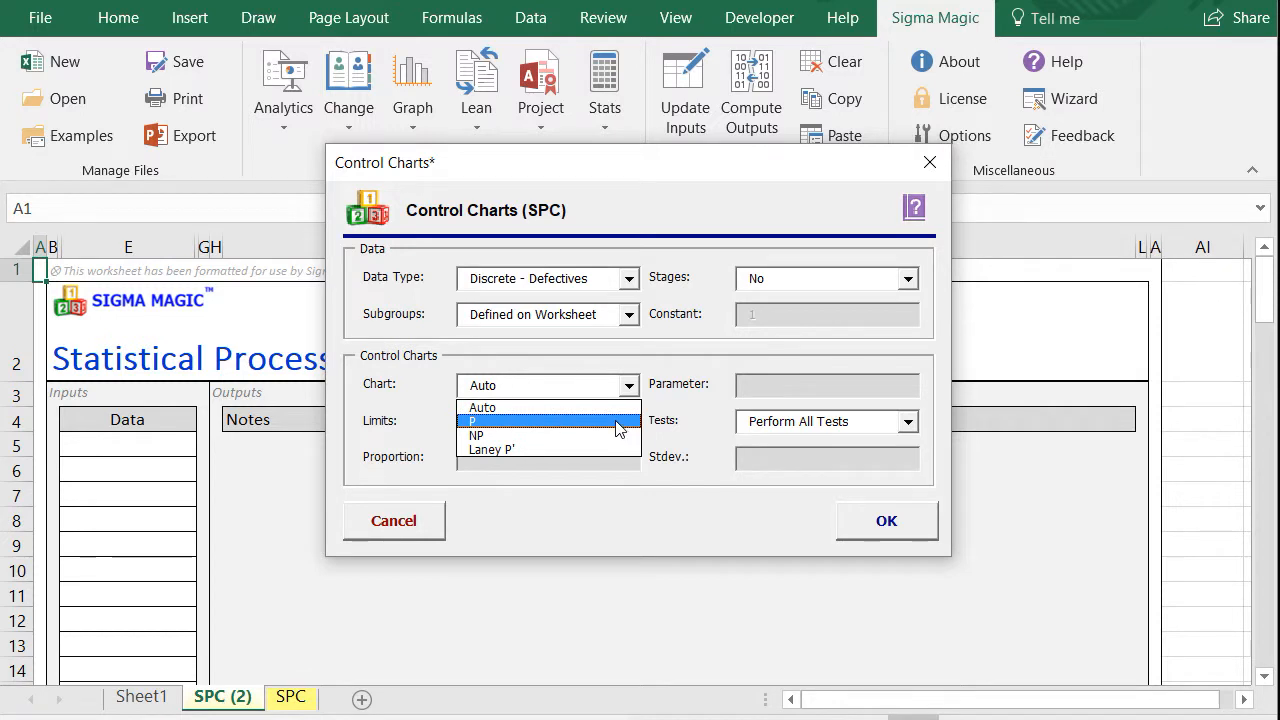
{"action": "left_click", "coordinate": [615, 408]}
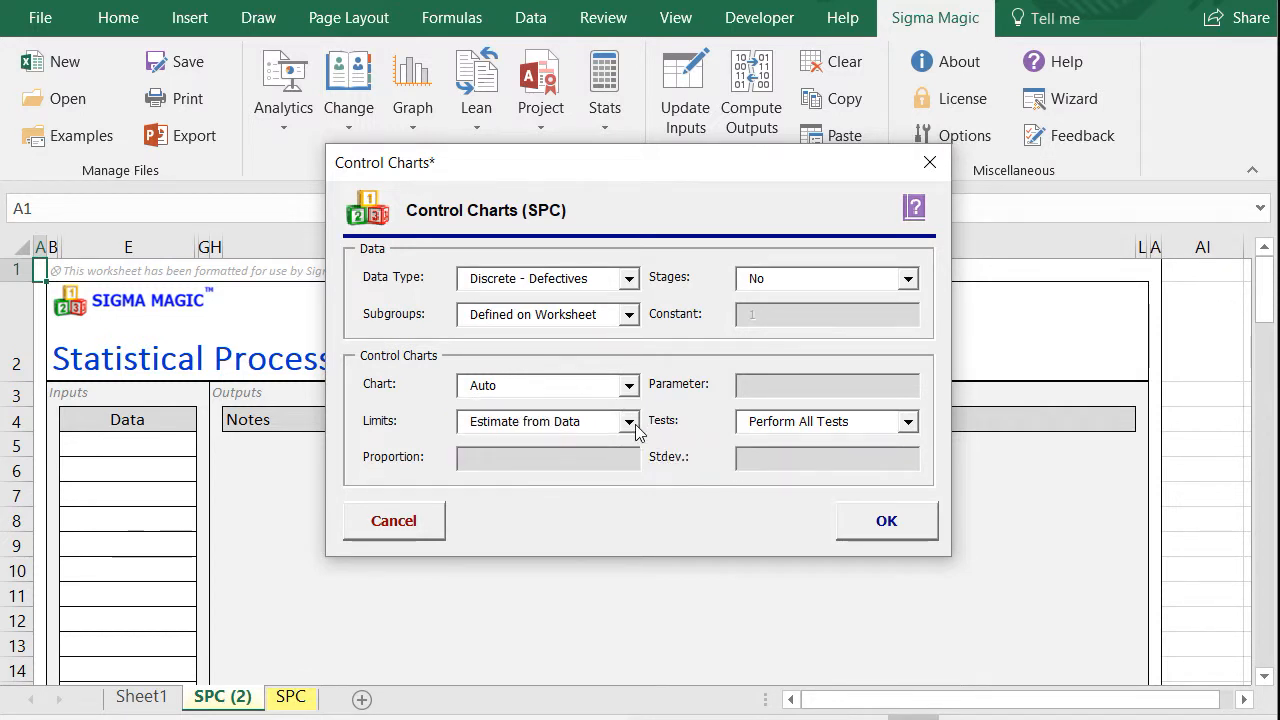
{"action": "left_click", "coordinate": [634, 428]}
{"action": "left_click", "coordinate": [635, 424]}
{"action": "left_click", "coordinate": [908, 424]}
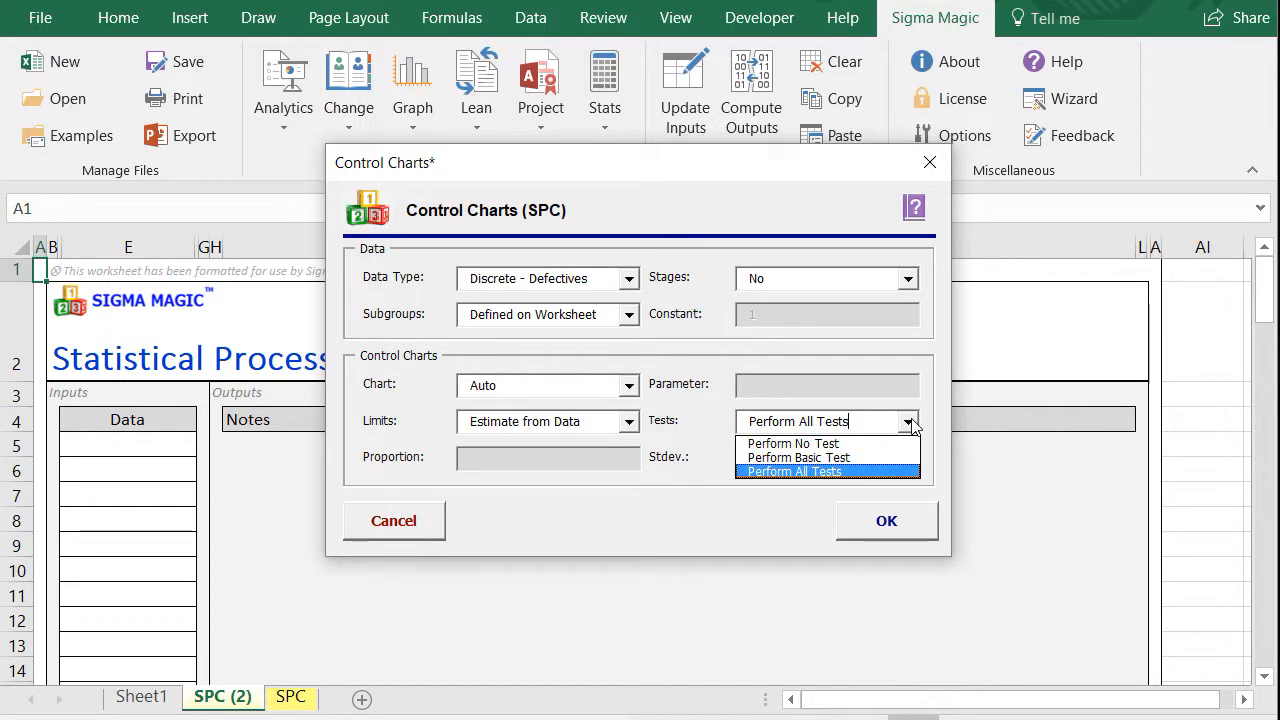
{"action": "left_click", "coordinate": [909, 423]}
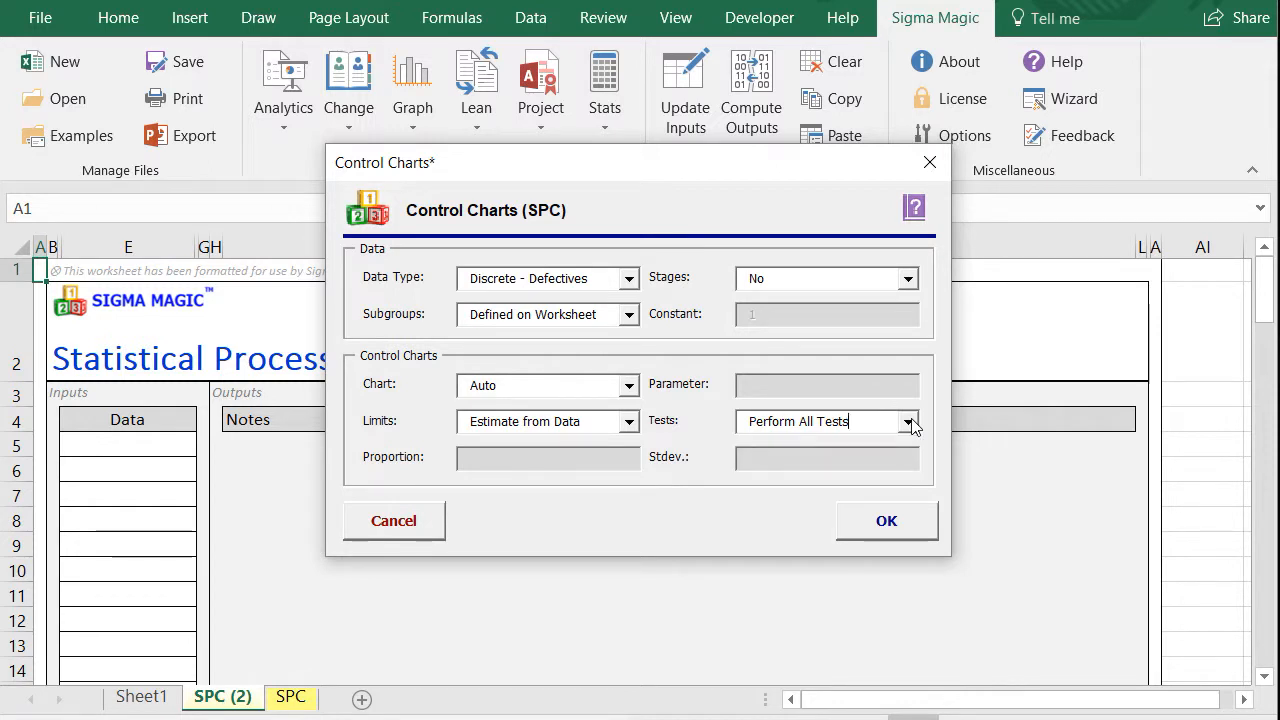
{"action": "left_click", "coordinate": [886, 518]}
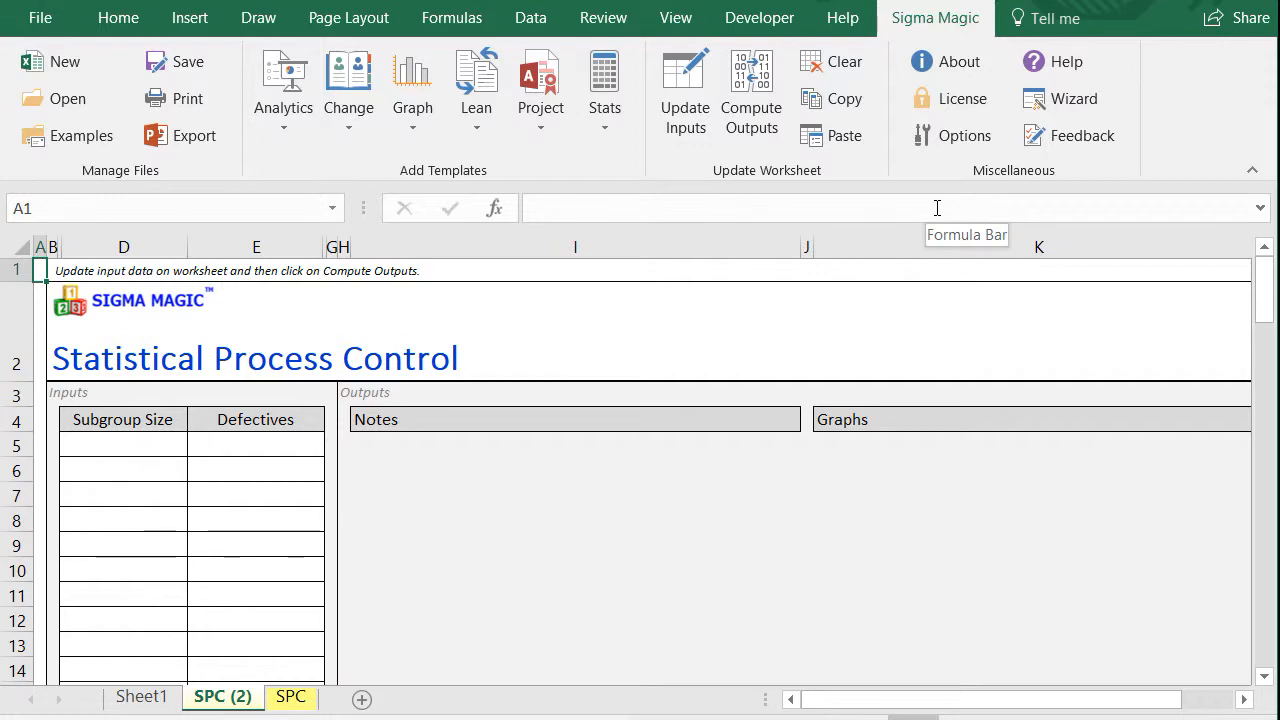
Check the external data workbook in the Sigma Magic options, and assign Tractors Produced to the Group Size column for pasting.
{"action": "left_click", "coordinate": [978, 144]}
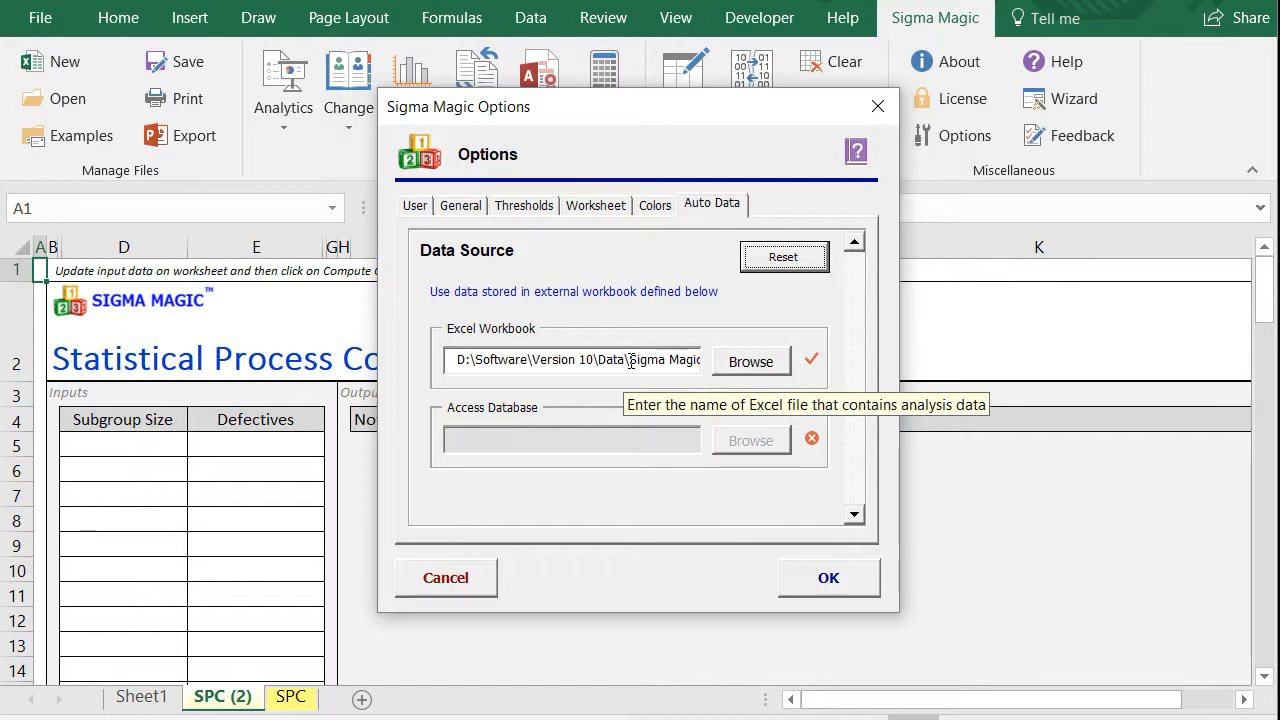
{"action": "left_click", "coordinate": [833, 577]}
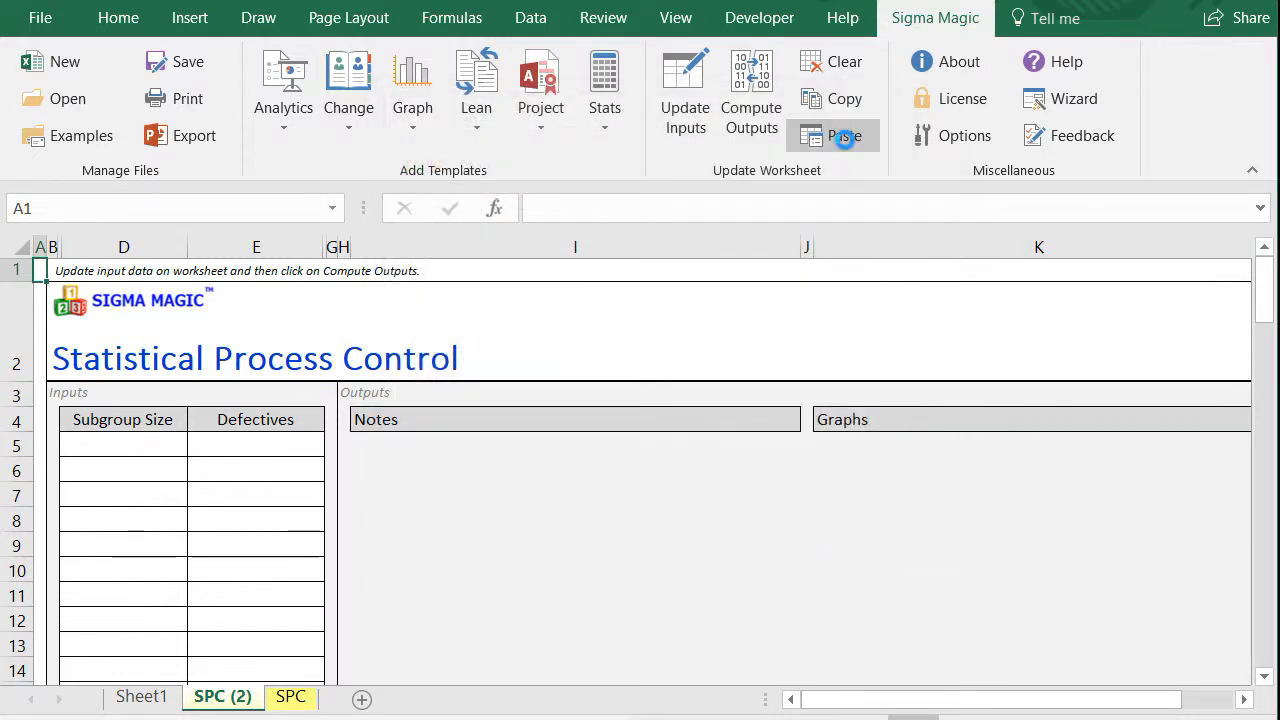
{"action": "left_click", "coordinate": [831, 134]}
{"action": "left_click", "coordinate": [595, 404]}
{"action": "left_click", "coordinate": [595, 404]}
{"action": "left_click", "coordinate": [516, 380]}
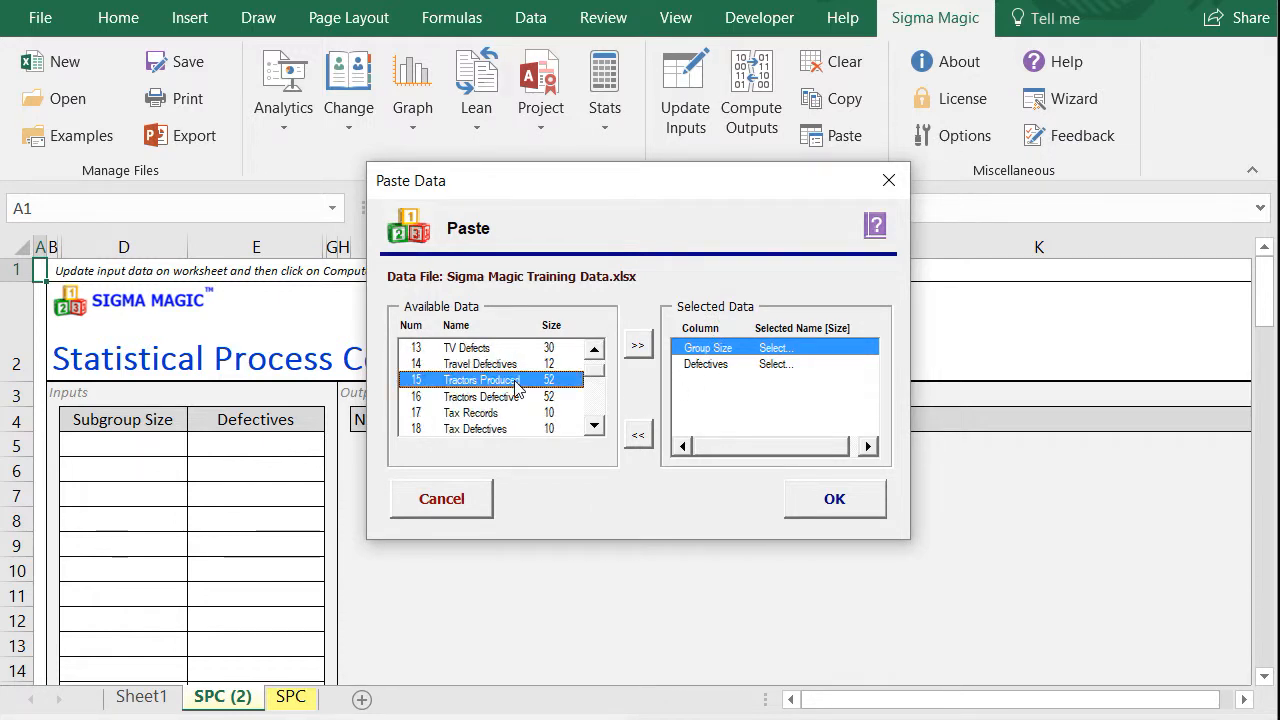
{"action": "left_click", "coordinate": [638, 345]}
Assign Tractors Defective to the Defectives column, paste both data sets into the worksheet and compute the outputs.
{"action": "left_click", "coordinate": [690, 366]}
{"action": "left_click", "coordinate": [603, 406]}
{"action": "left_click", "coordinate": [603, 406]}
{"action": "left_click", "coordinate": [481, 400]}
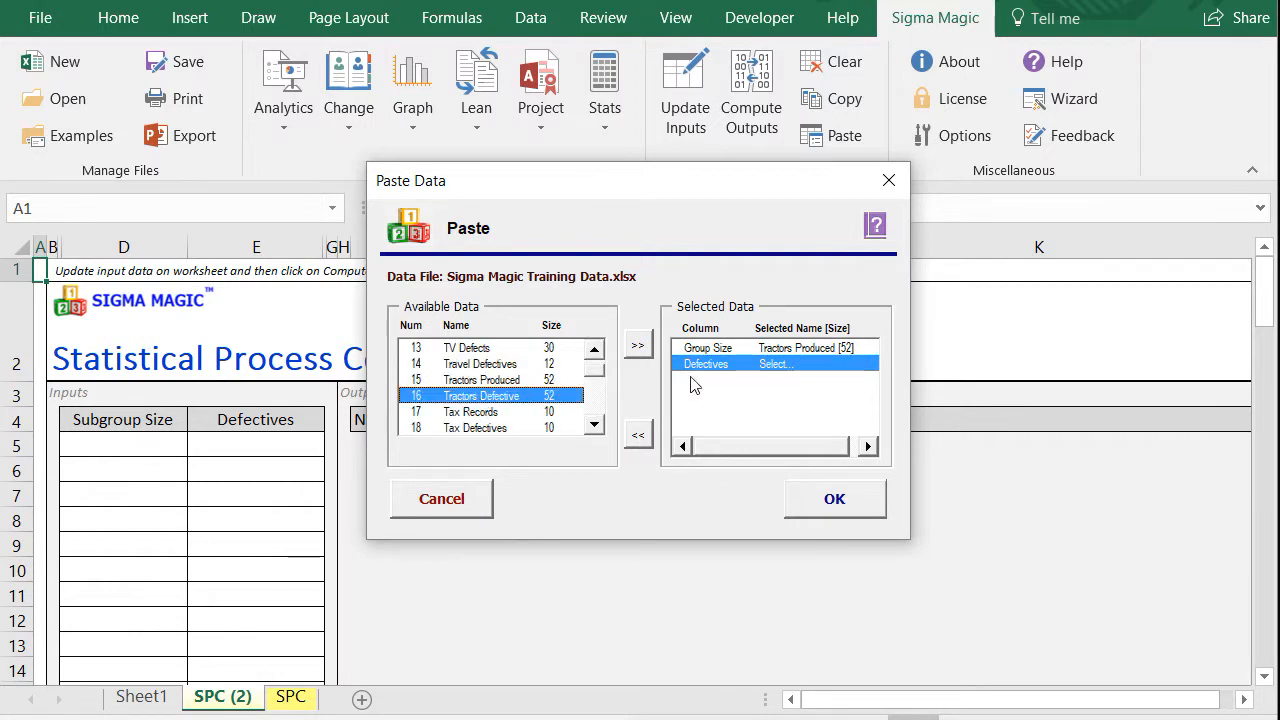
{"action": "left_click", "coordinate": [638, 345]}
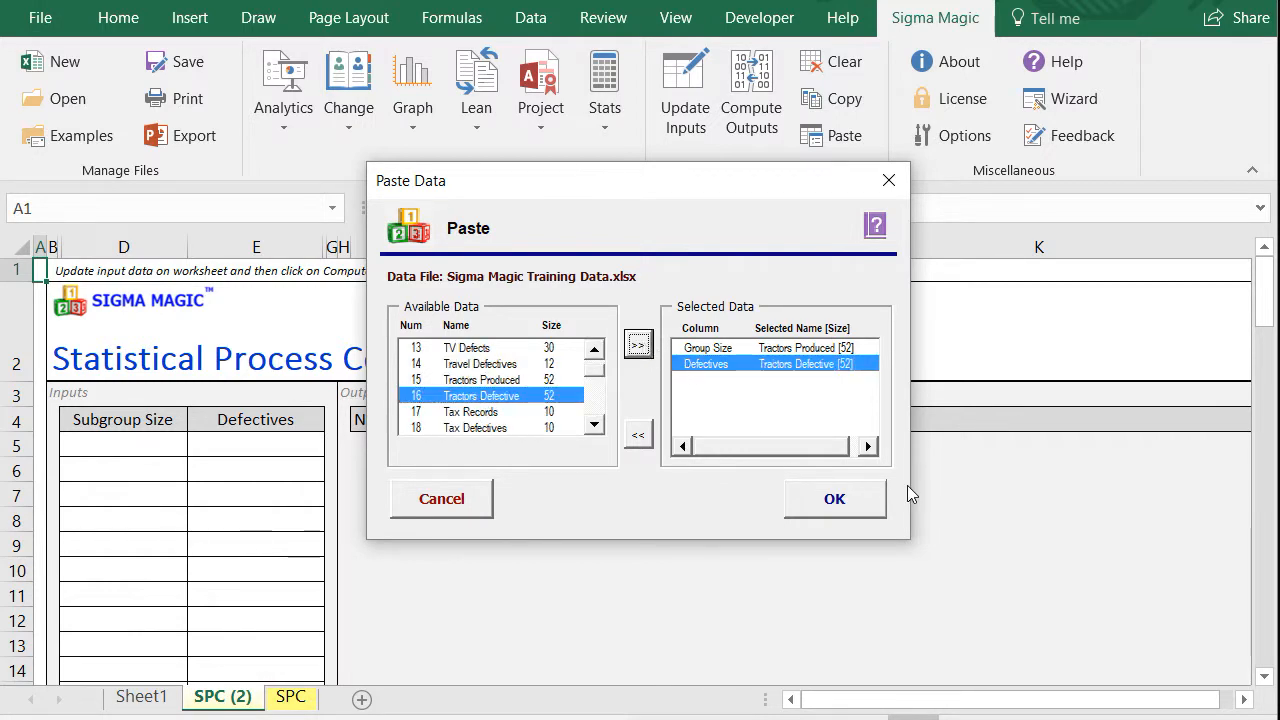
{"action": "left_click", "coordinate": [831, 503]}
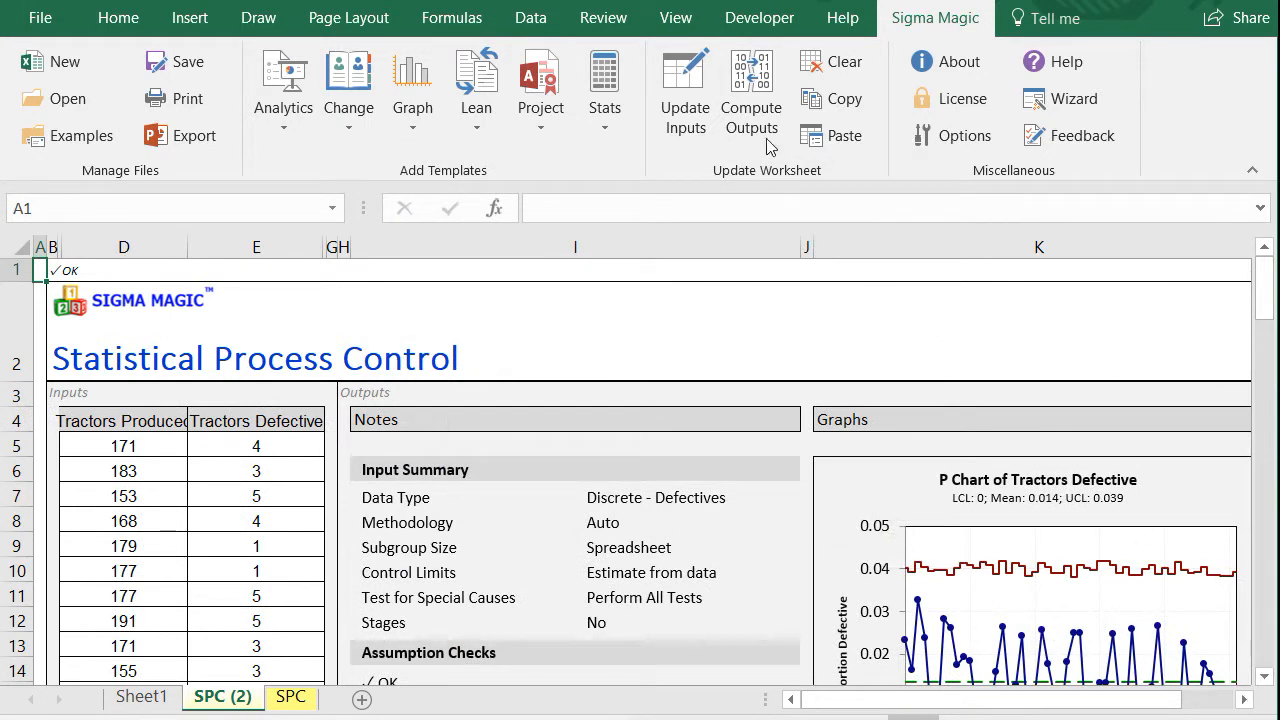
Review the analysis notes from the input summary through the assumption checks, results, control limits and conclusion.
{"action": "left_click", "coordinate": [1266, 677]}
{"action": "left_click", "coordinate": [1266, 677]}
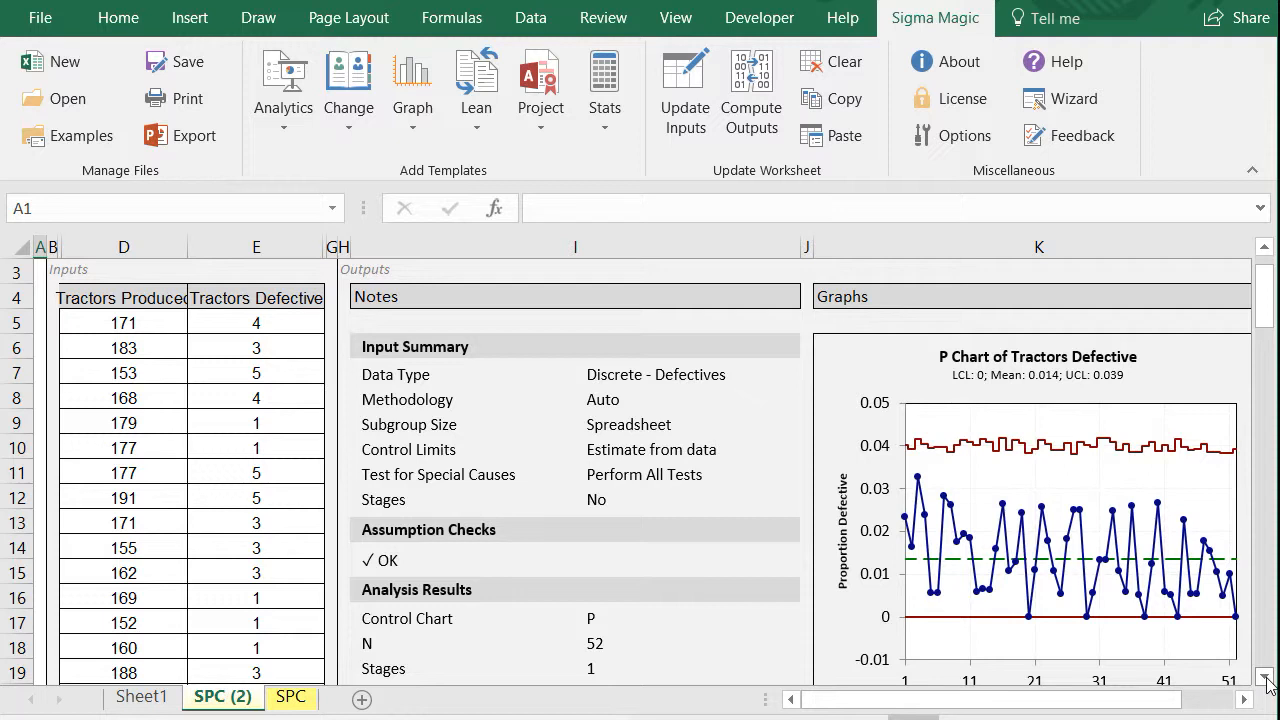
{"action": "left_click", "coordinate": [1266, 677]}
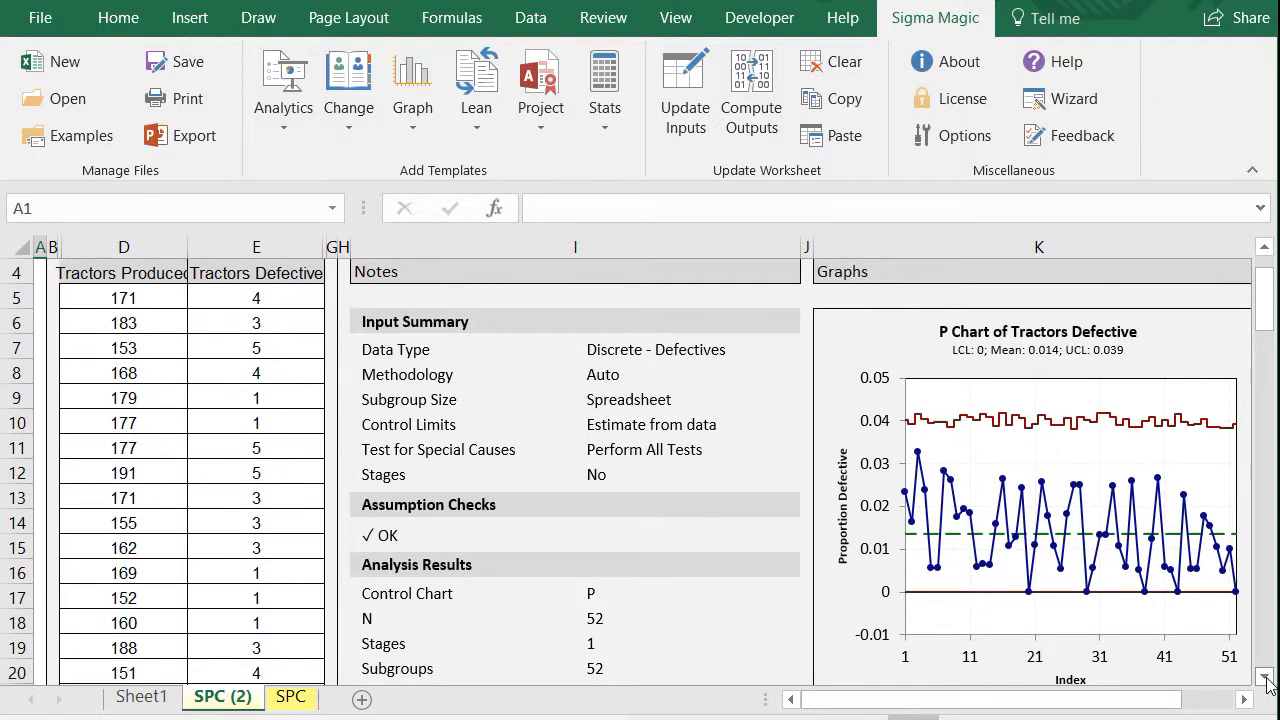
{"action": "left_click", "coordinate": [1266, 677]}
{"action": "left_click", "coordinate": [1266, 677]}
{"action": "left_click", "coordinate": [1266, 677]}
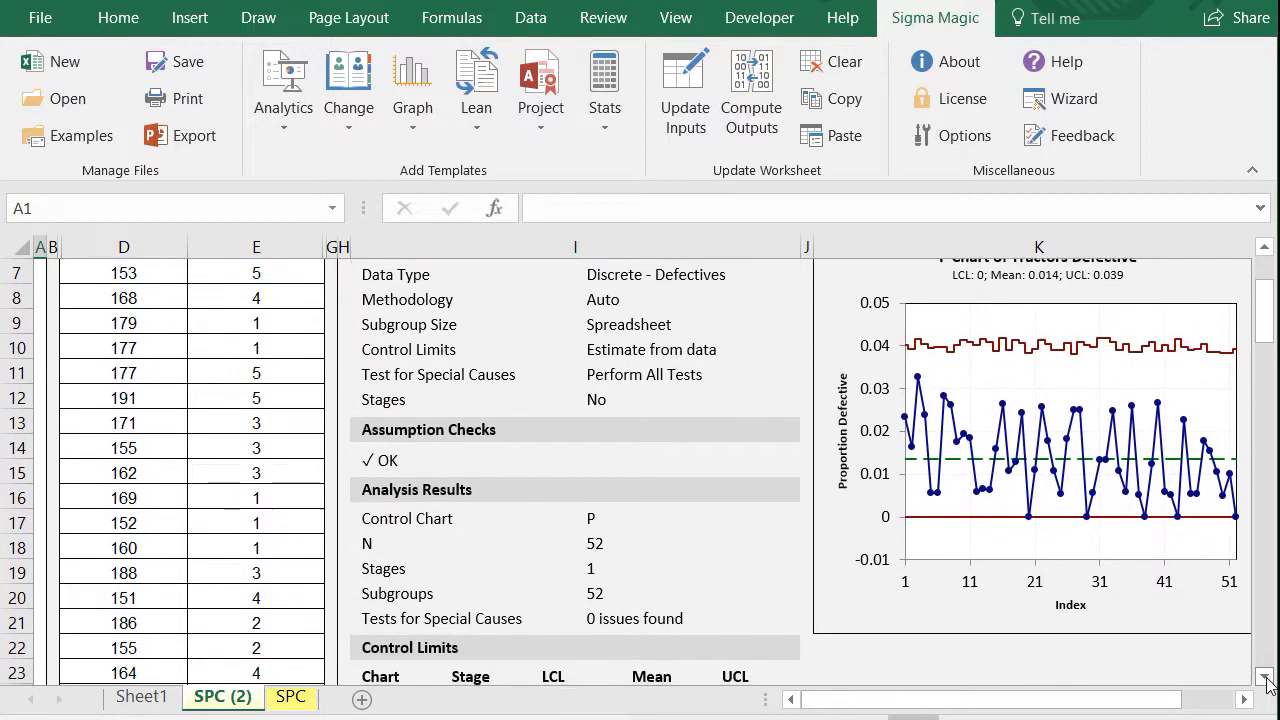
{"action": "left_click", "coordinate": [1266, 677]}
{"action": "left_click", "coordinate": [1266, 677]}
{"action": "left_click", "coordinate": [1266, 677]}
{"action": "left_click", "coordinate": [1266, 677]}
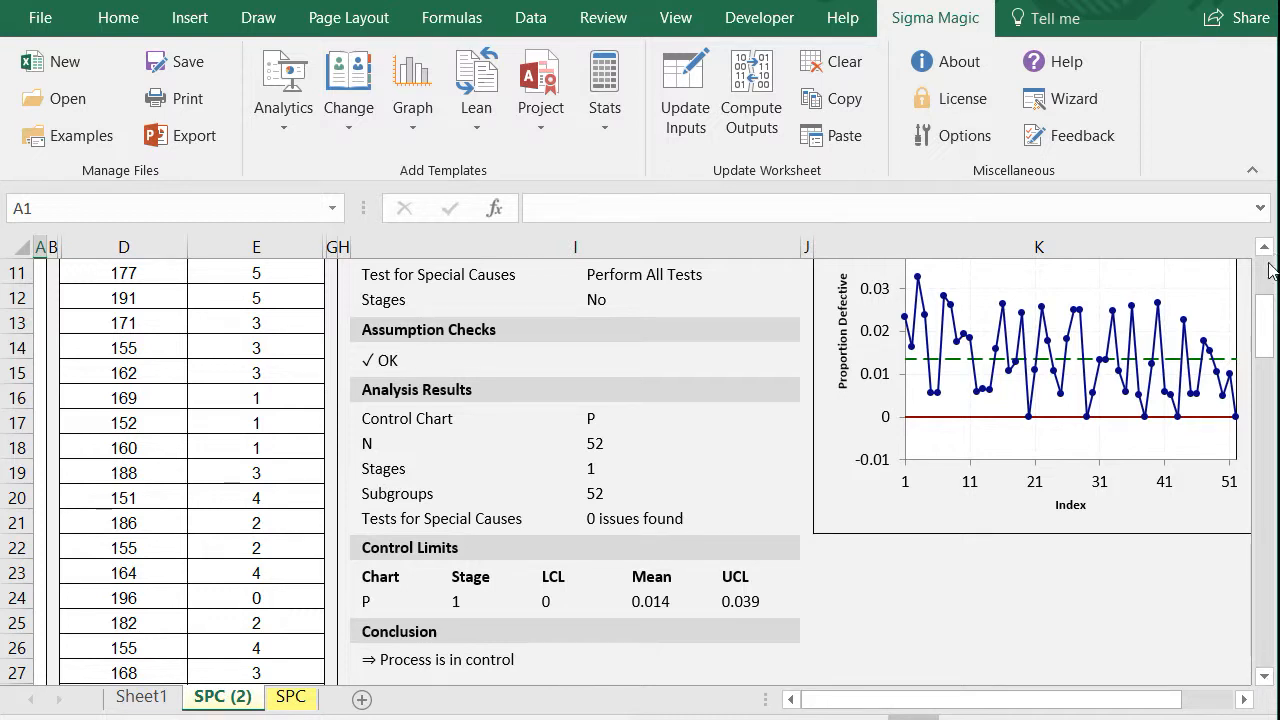
Examine the P chart of Tractors Defective against its control limits and conclusion, and return to the start of the worksheet.
{"action": "scroll", "coordinate": [1266, 255], "scroll_direction": "up", "scroll_amount": 1}
{"action": "scroll", "coordinate": [1266, 255], "scroll_direction": "up", "scroll_amount": 1}
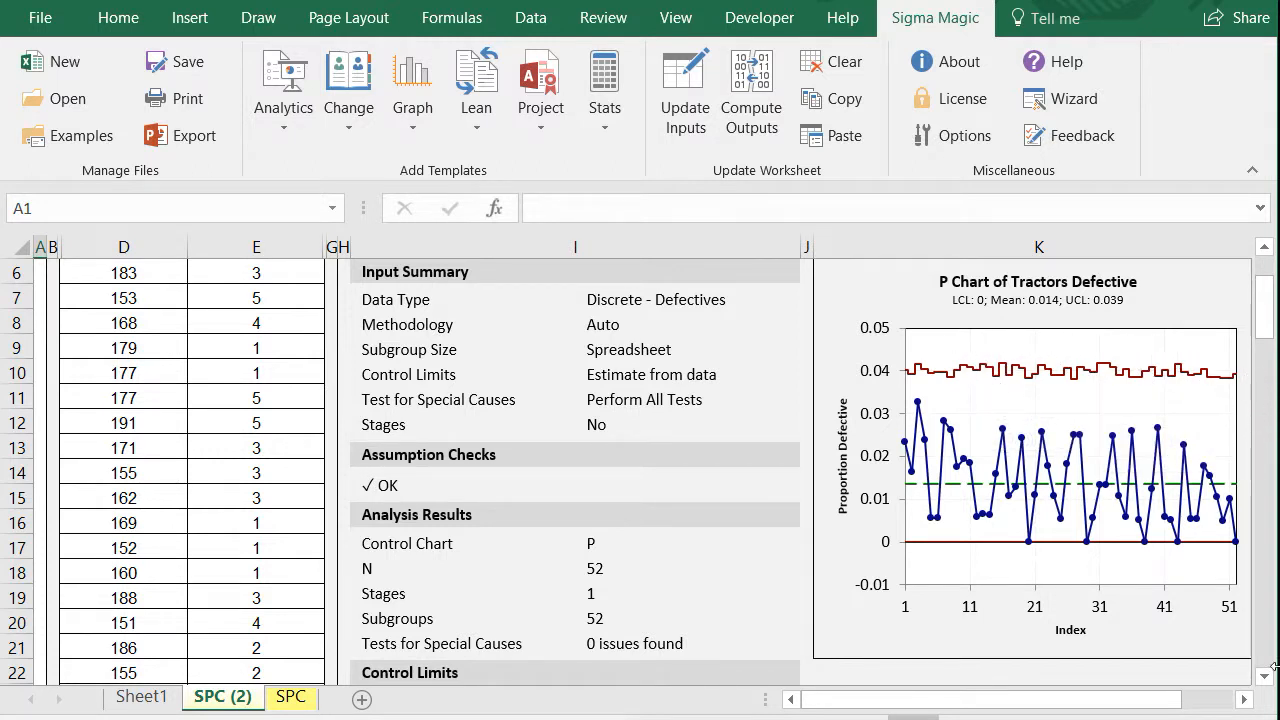
{"action": "left_click", "coordinate": [1266, 678]}
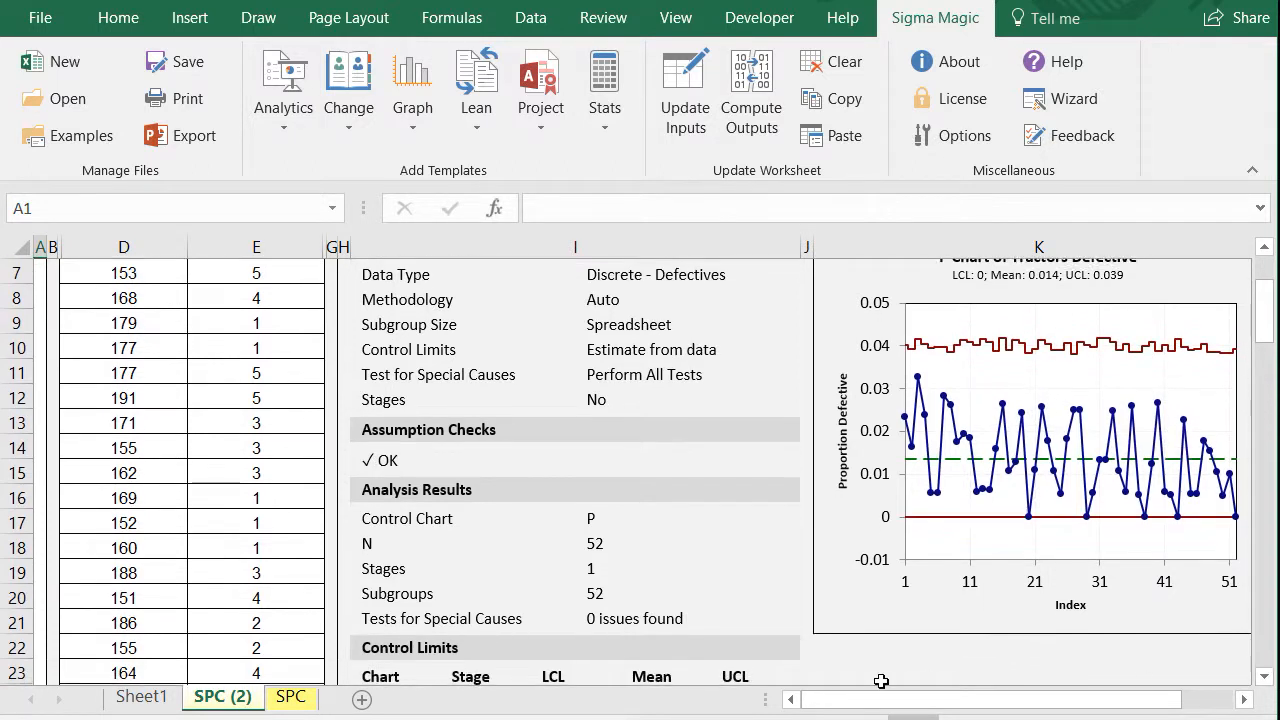
{"action": "left_click", "coordinate": [1268, 680]}
{"action": "left_click", "coordinate": [1268, 680]}
{"action": "left_click", "coordinate": [1266, 678]}
{"action": "left_click", "coordinate": [1266, 678]}
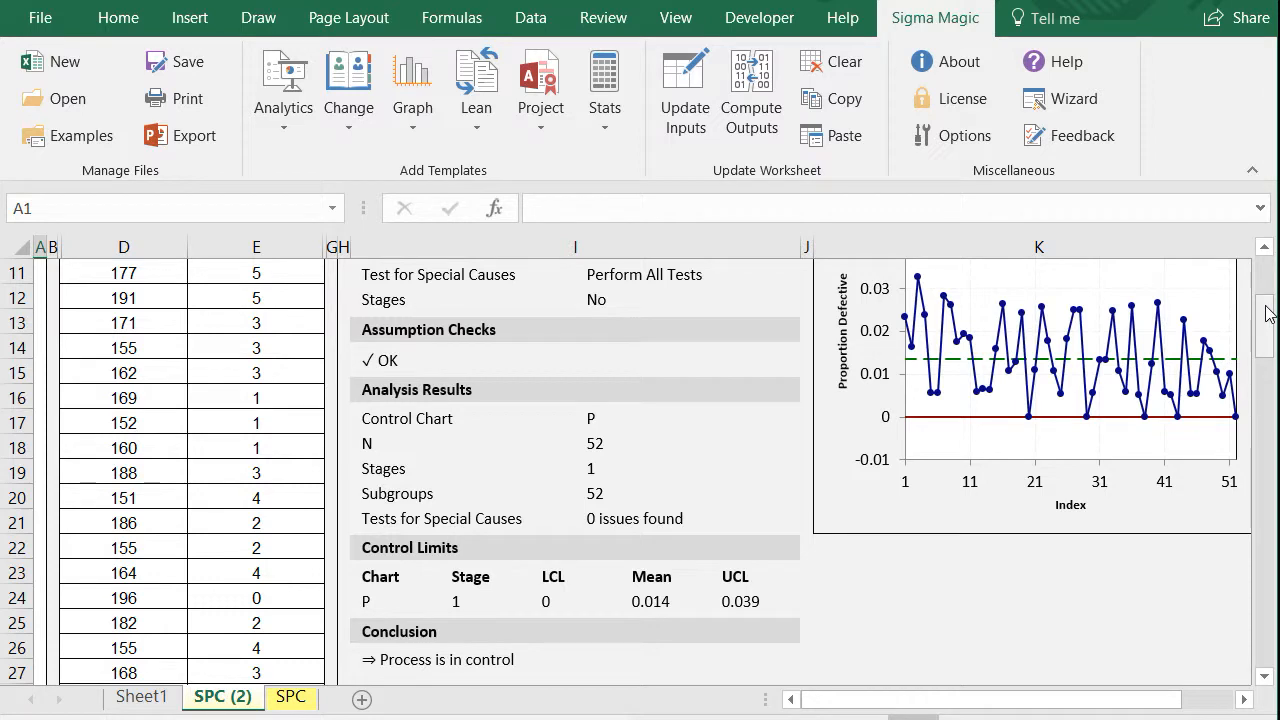
{"action": "left_click_drag", "start_coordinate": [1268, 313], "coordinate": [1274, 252]}
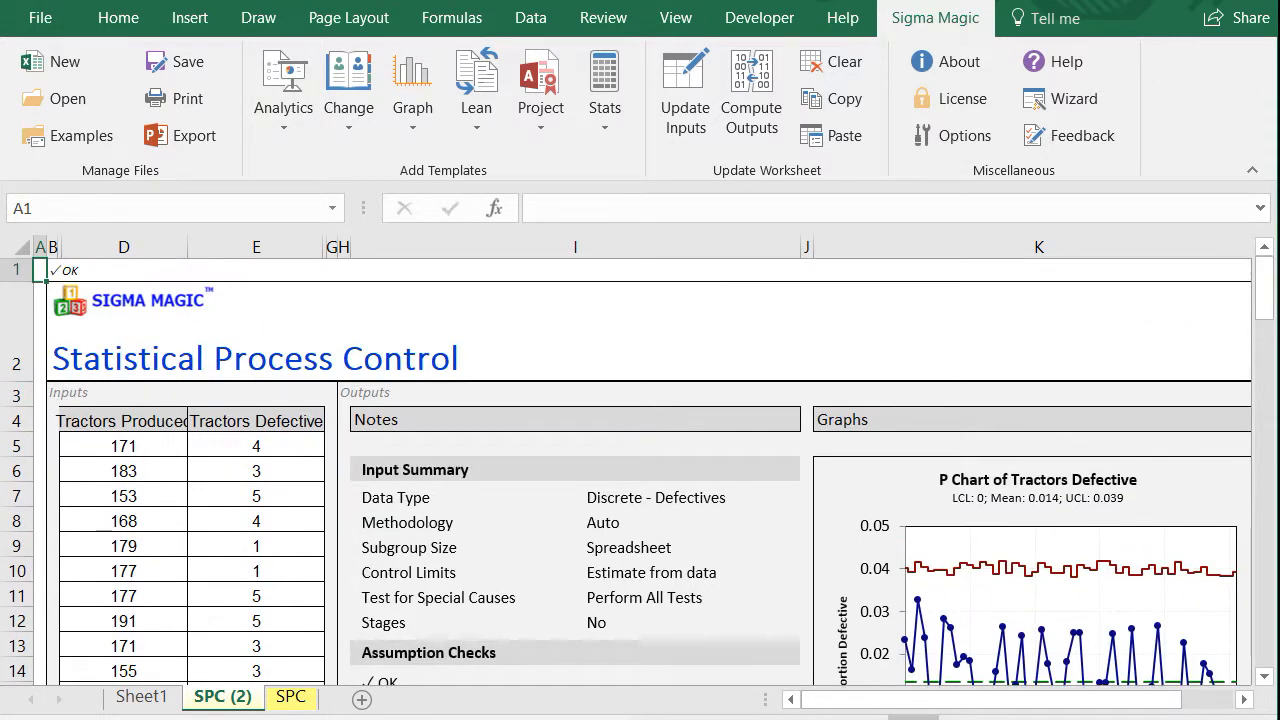